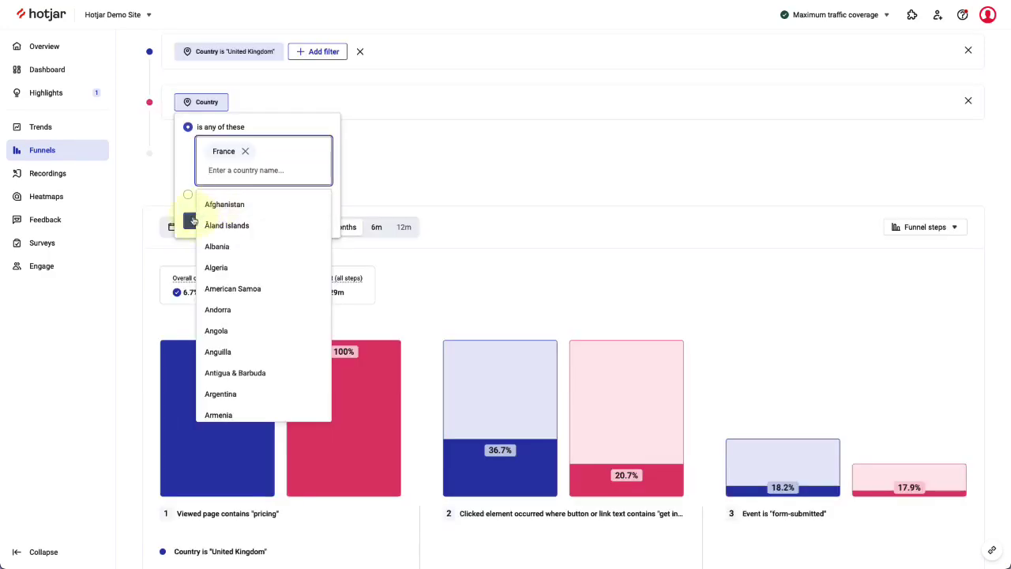
- Confirm France as the comparison country and scroll down the funnel results
{"action": "key", "text": "Escape"}
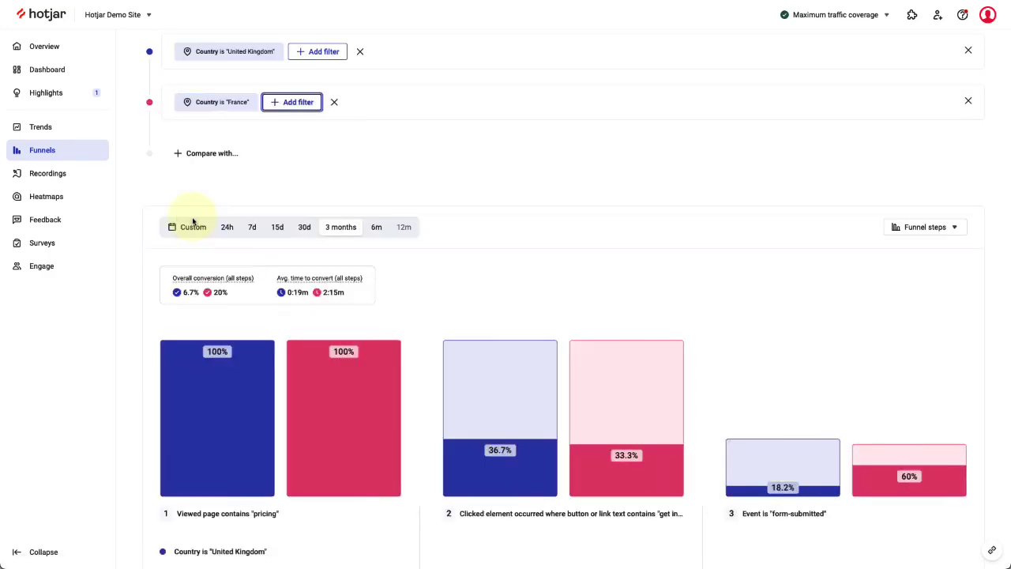
{"action": "scroll", "coordinate": [192, 222], "scroll_direction": "down", "scroll_amount": 1}
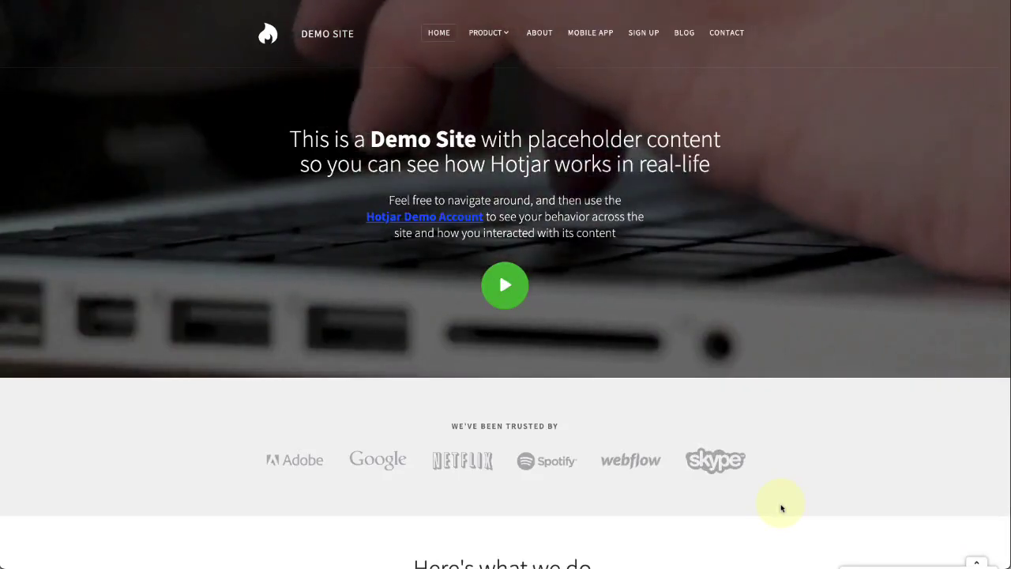
- Go from Product > Pricing to the contact page via the middle plan's Get in touch now
{"action": "left_click", "coordinate": [499, 39]}
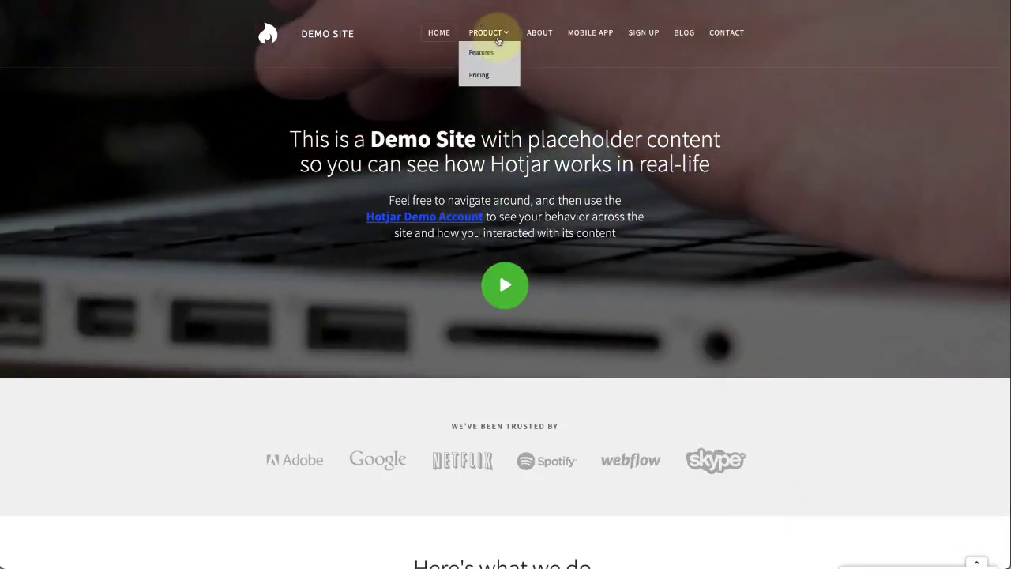
{"action": "left_click", "coordinate": [478, 74]}
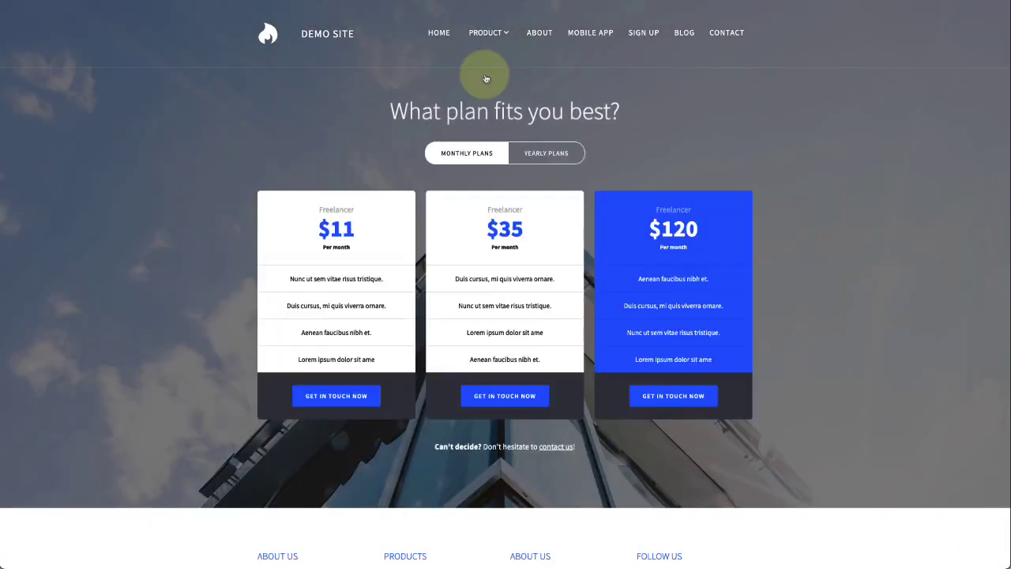
{"action": "left_click", "coordinate": [497, 398]}
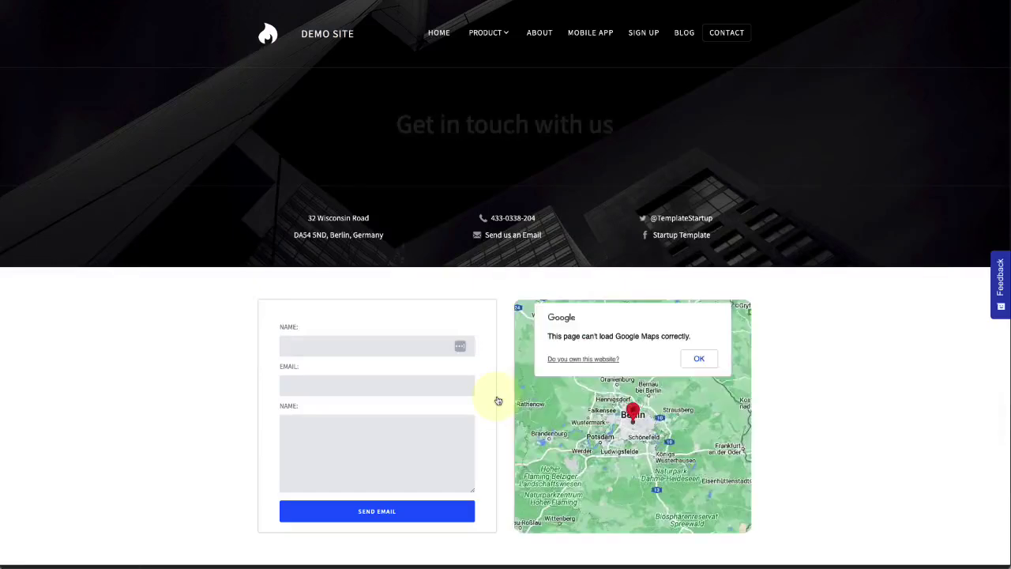
- Fill the contact form with a visitor name, an e-mail address and the message 'Hello'
{"action": "left_click", "coordinate": [336, 345]}
{"action": "type", "text": "Adrian"}
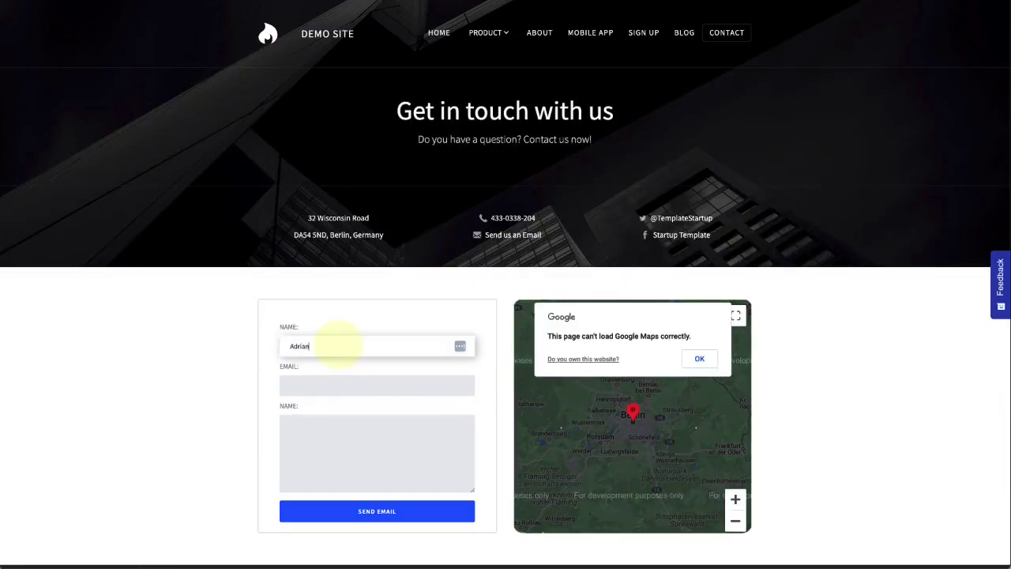
{"action": "key", "text": "Tab"}
{"action": "type", "text": "email@example.com"}
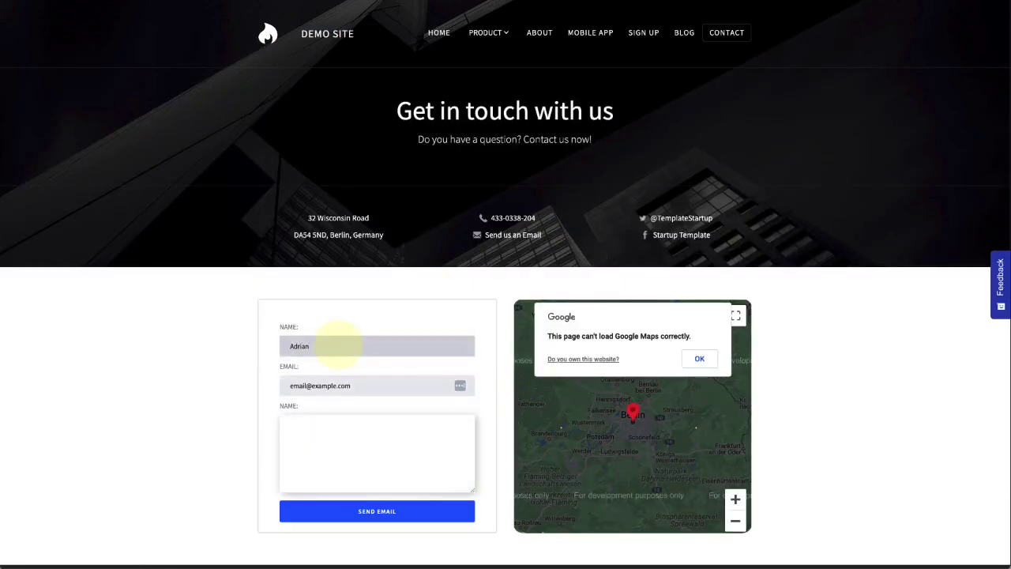
{"action": "type", "text": "Hello"}
- Send the contact message, then make funnel step 1 a page view whose URL contains 'pricing'
{"action": "left_click", "coordinate": [367, 516]}
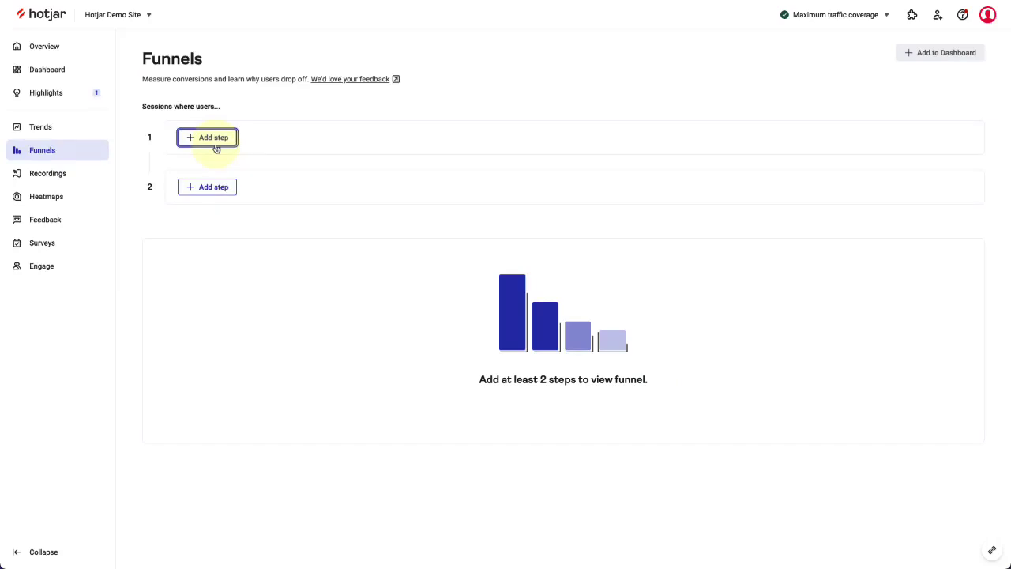
{"action": "left_click", "coordinate": [216, 148]}
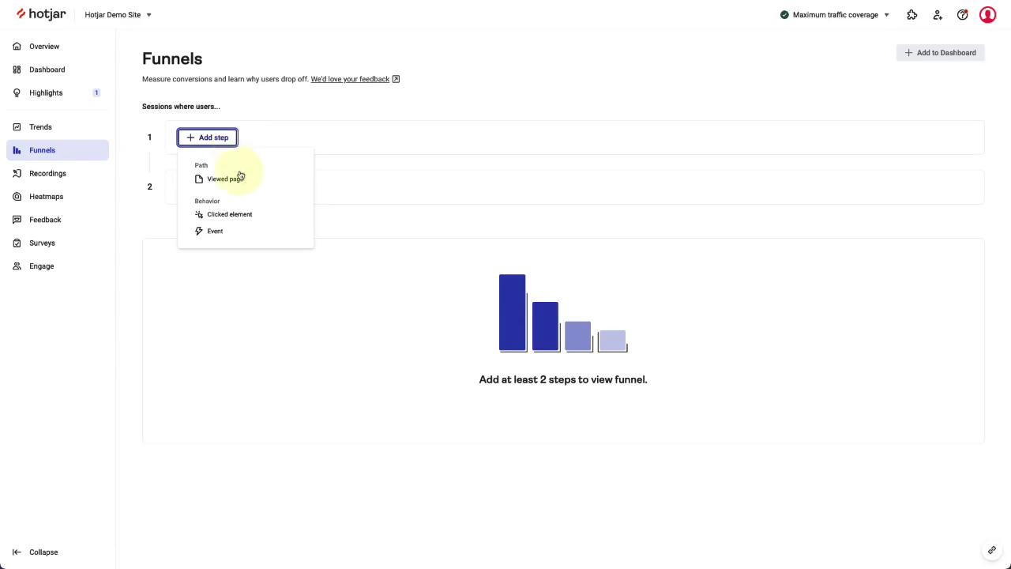
{"action": "left_click", "coordinate": [241, 180]}
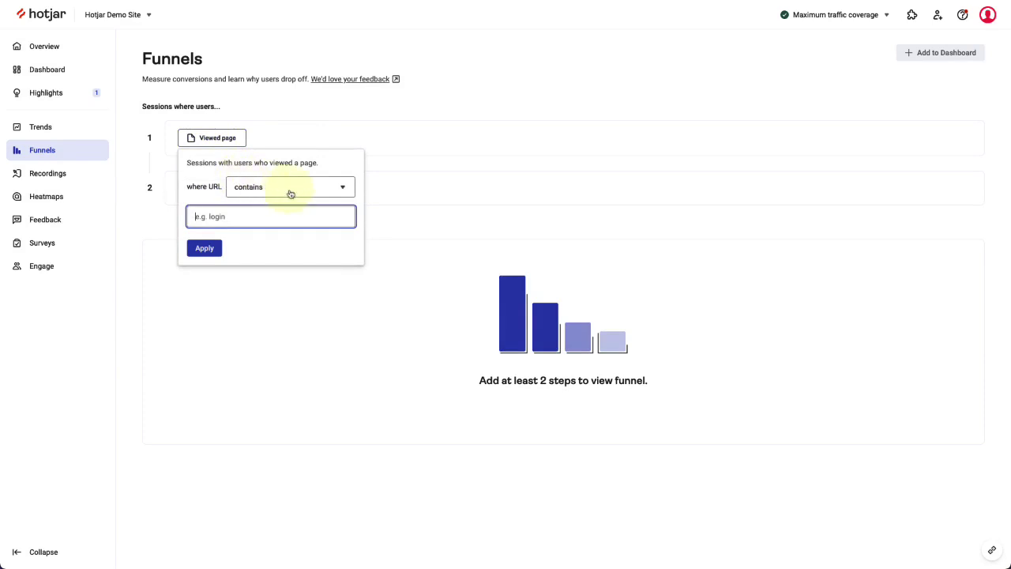
{"action": "type", "text": "pricing"}
{"action": "left_click", "coordinate": [218, 249]}
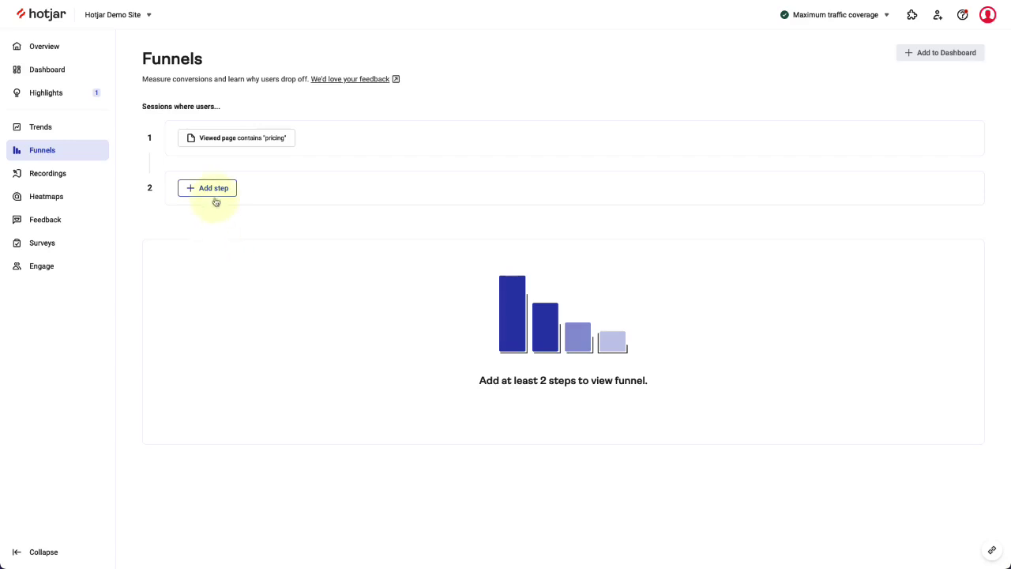
- Make funnel step 2 a clicked element whose button text contains 'get in touch now'
{"action": "left_click", "coordinate": [213, 191]}
{"action": "left_click", "coordinate": [236, 265]}
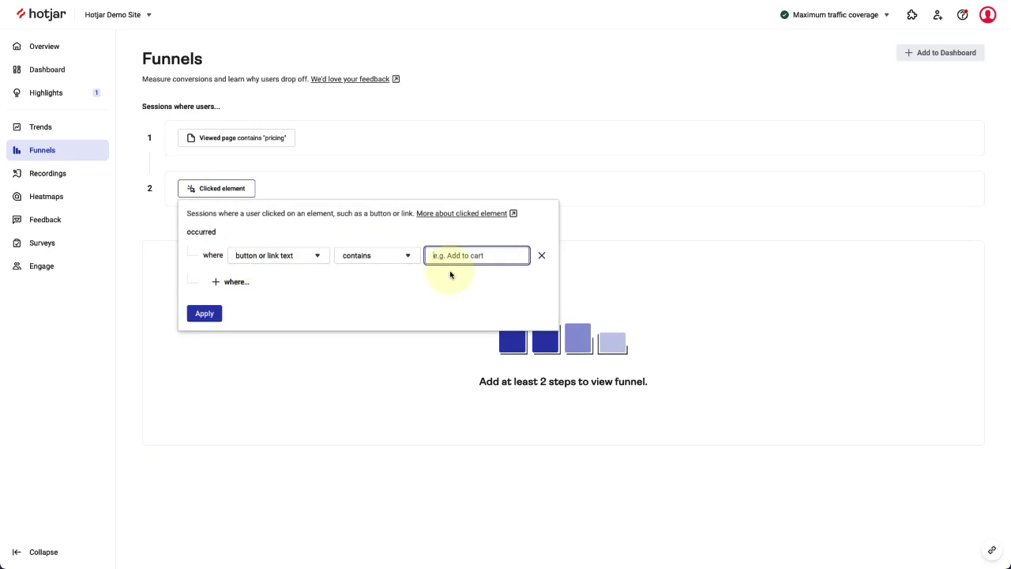
{"action": "type", "text": "get in touch now"}
{"action": "key", "text": "Return"}
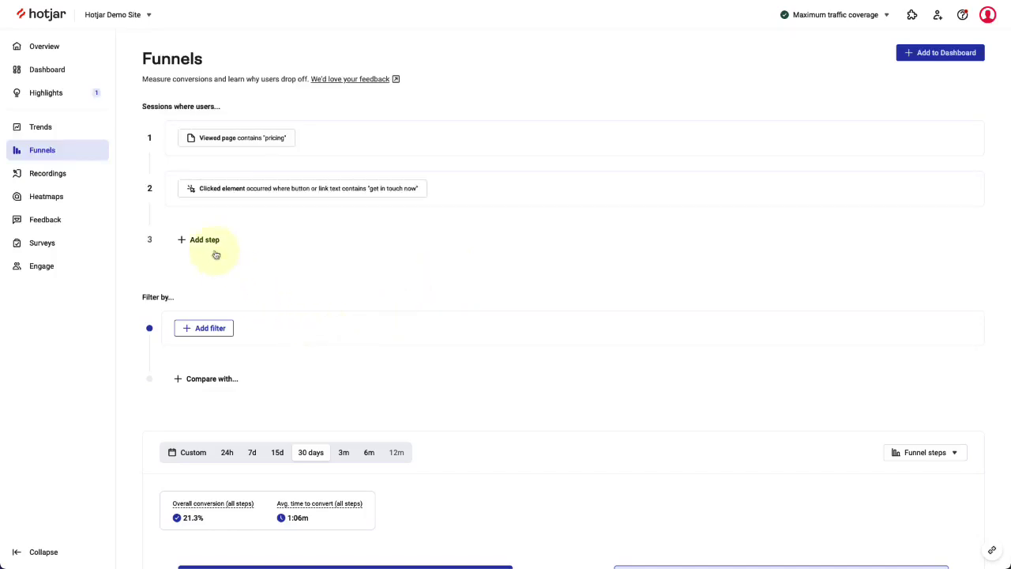
- Make funnel step 3 the custom event 'form-submitted' and review the results
{"action": "left_click", "coordinate": [207, 239]}
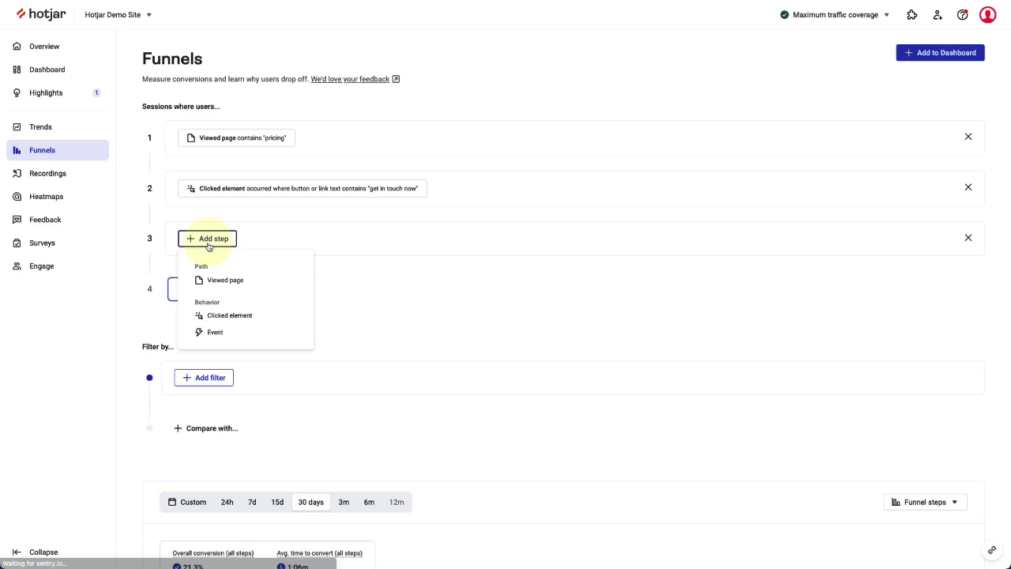
{"action": "left_click", "coordinate": [229, 331]}
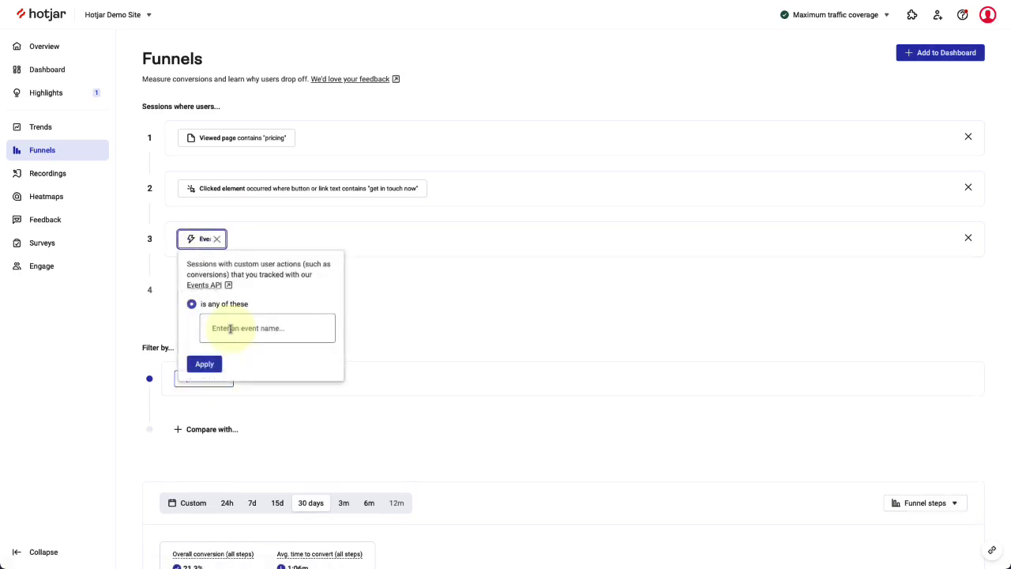
{"action": "left_click", "coordinate": [239, 328]}
{"action": "type", "text": "form"}
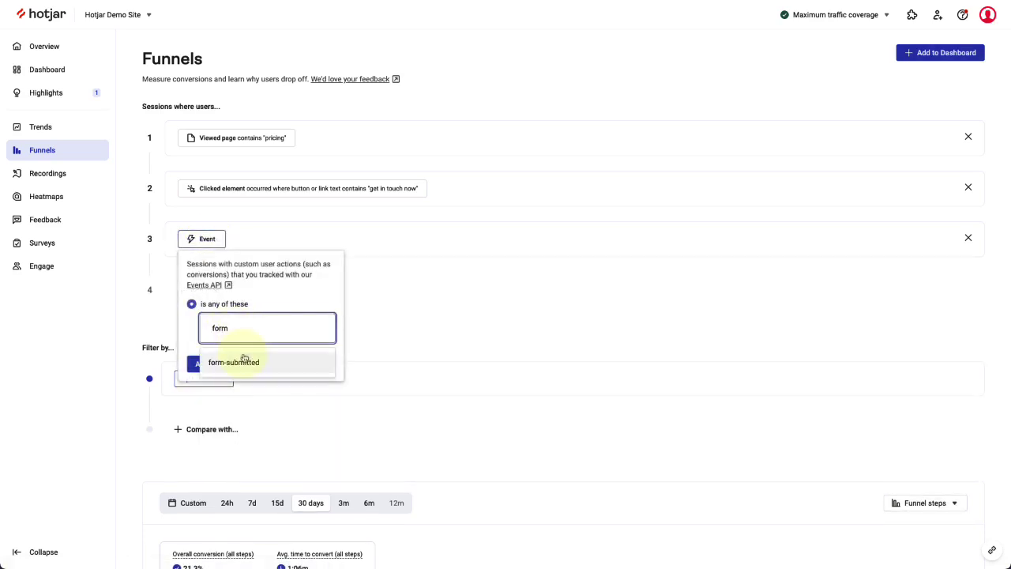
{"action": "left_click", "coordinate": [237, 362]}
{"action": "left_click", "coordinate": [191, 382]}
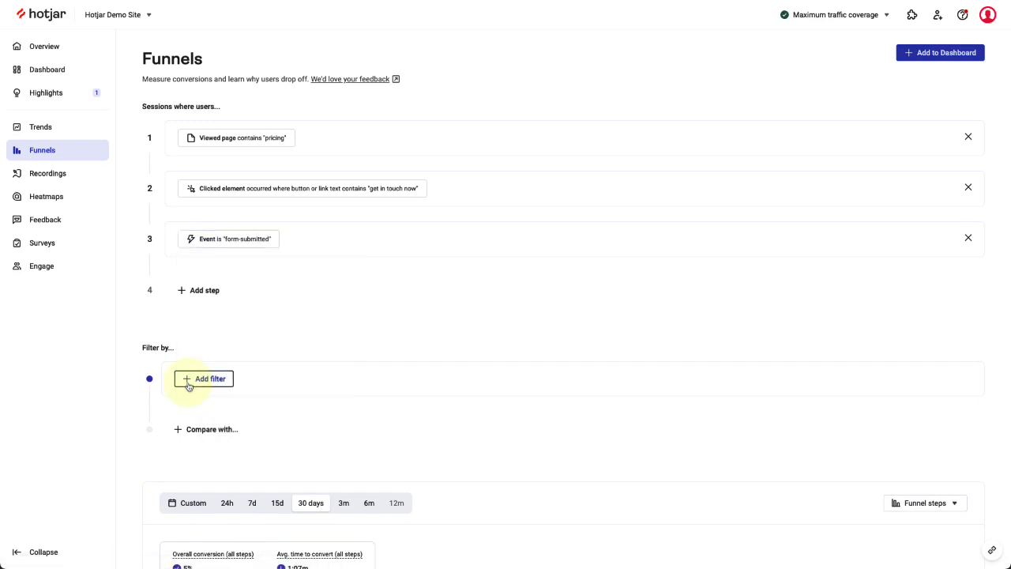
{"action": "scroll", "coordinate": [299, 339], "scroll_direction": "down", "scroll_amount": 5}
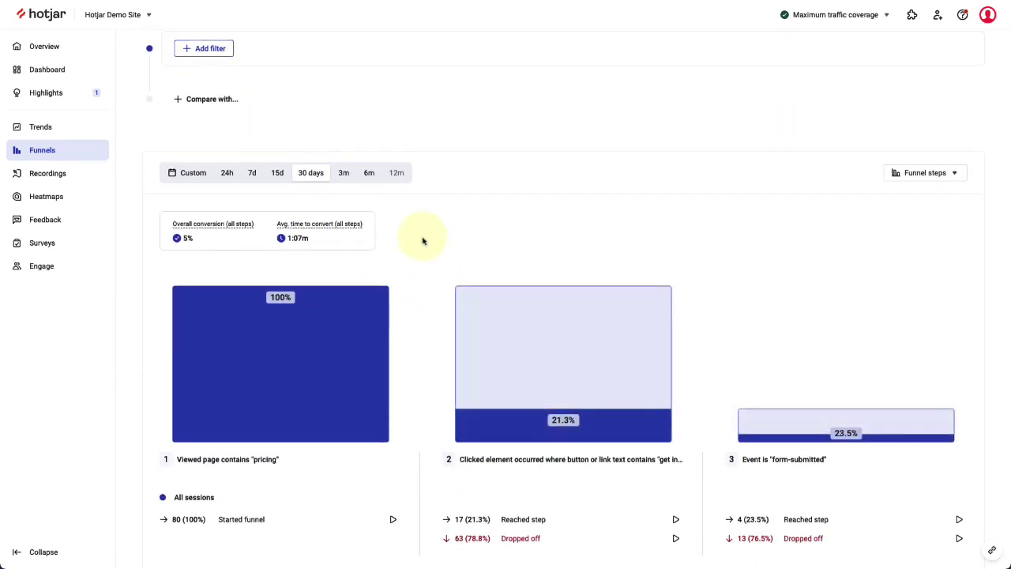
- Browse the funnel filters without adding one, then set the date range to 3 months
{"action": "left_click", "coordinate": [215, 55]}
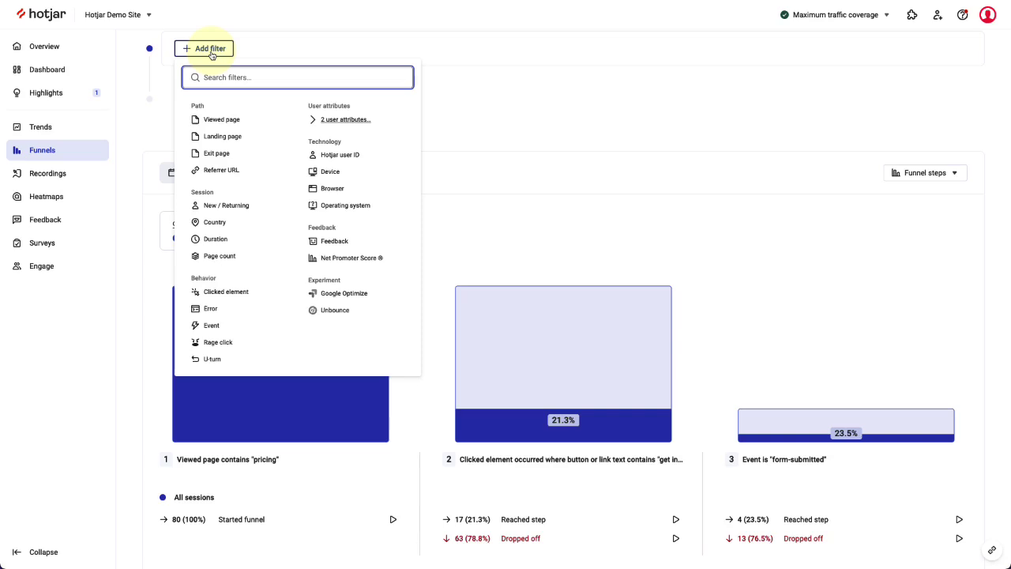
{"action": "left_click", "coordinate": [211, 51]}
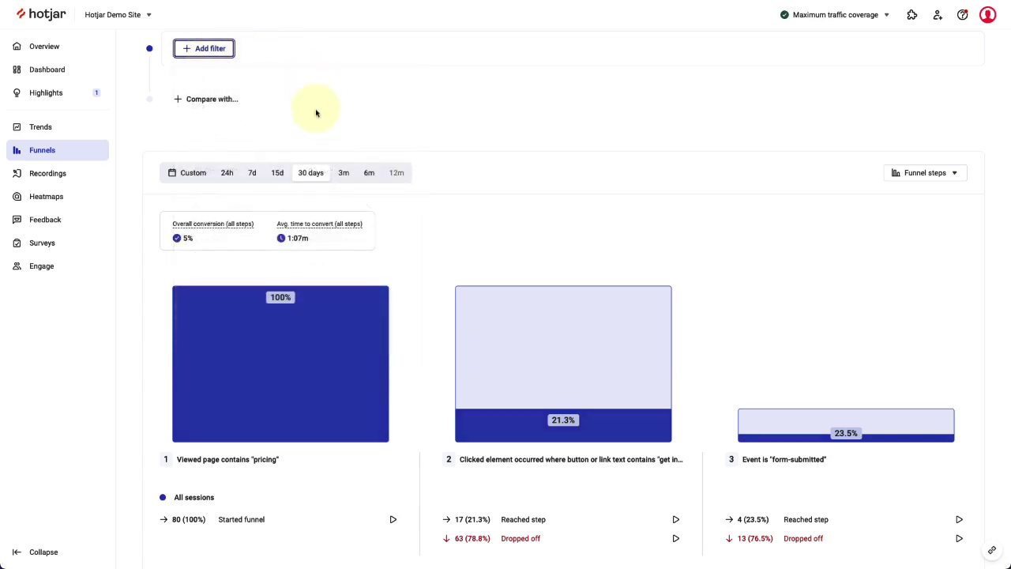
{"action": "left_click", "coordinate": [344, 175]}
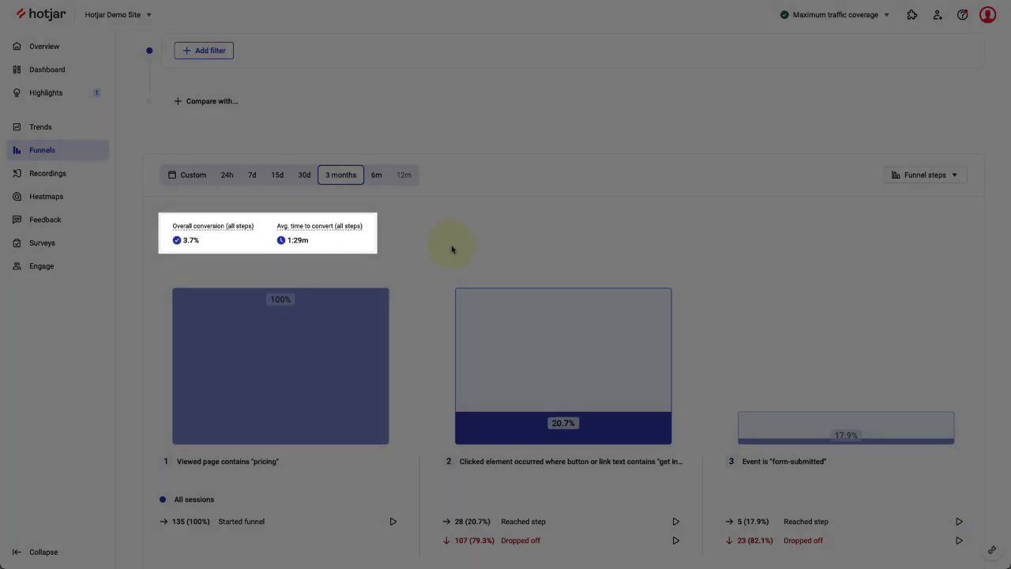
- Play the recordings of sessions that reached funnel step 2
{"action": "scroll", "coordinate": [416, 282], "scroll_direction": "down", "scroll_amount": 1}
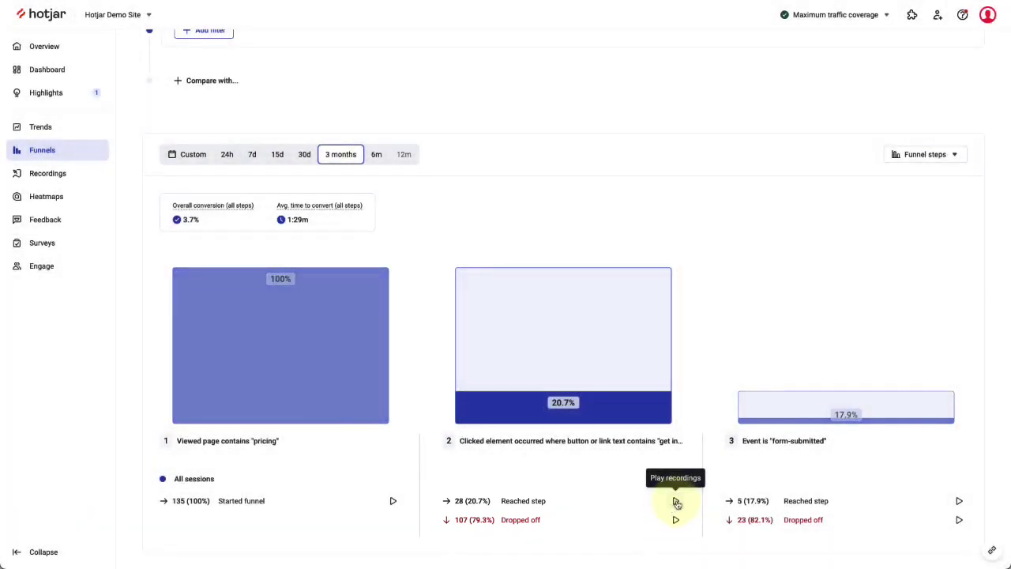
{"action": "left_click", "coordinate": [676, 501]}
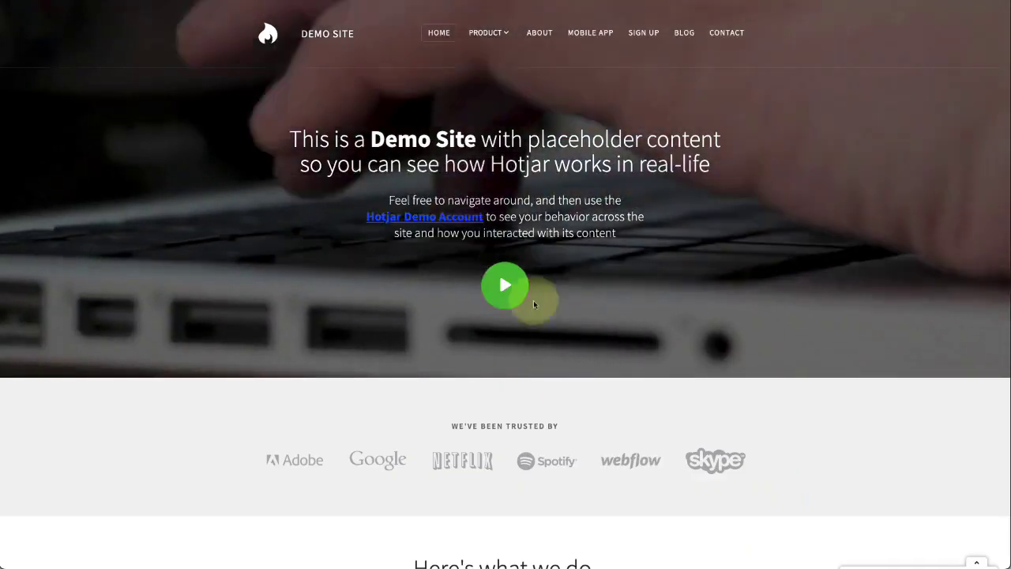
- Go from Product > Pricing to the contact page via the $35 plan's Get in touch now
{"action": "mouse_move", "coordinate": [497, 38]}
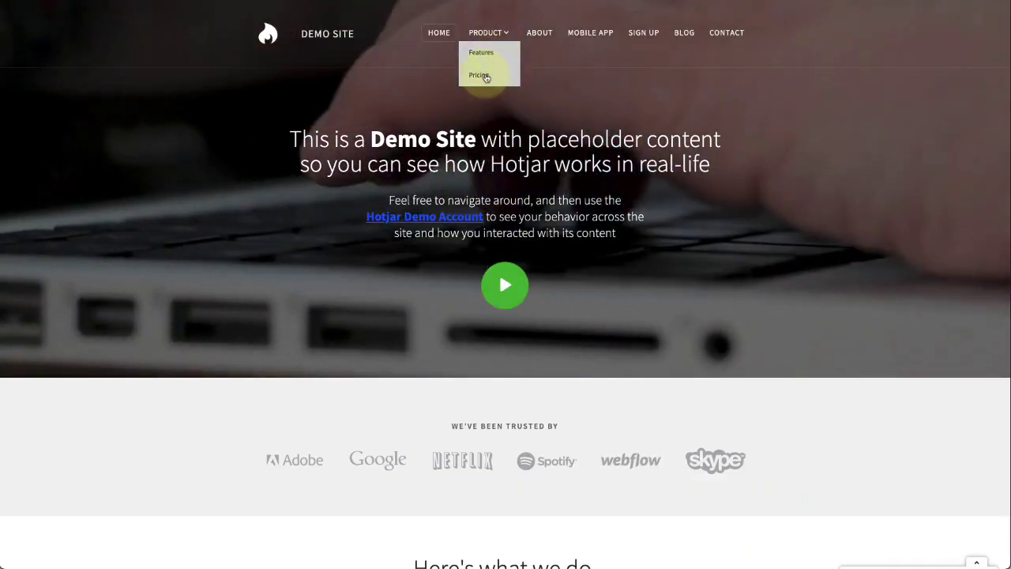
{"action": "left_click", "coordinate": [479, 76]}
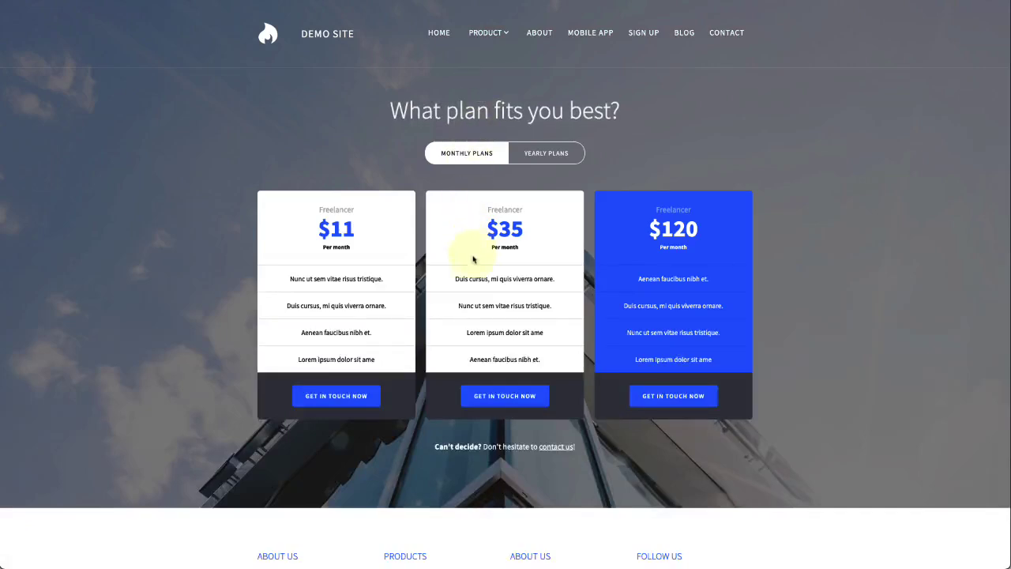
{"action": "left_click", "coordinate": [497, 396]}
- Fill the contact form's name and e-mail fields, moving on to the message field
{"action": "left_click", "coordinate": [338, 345]}
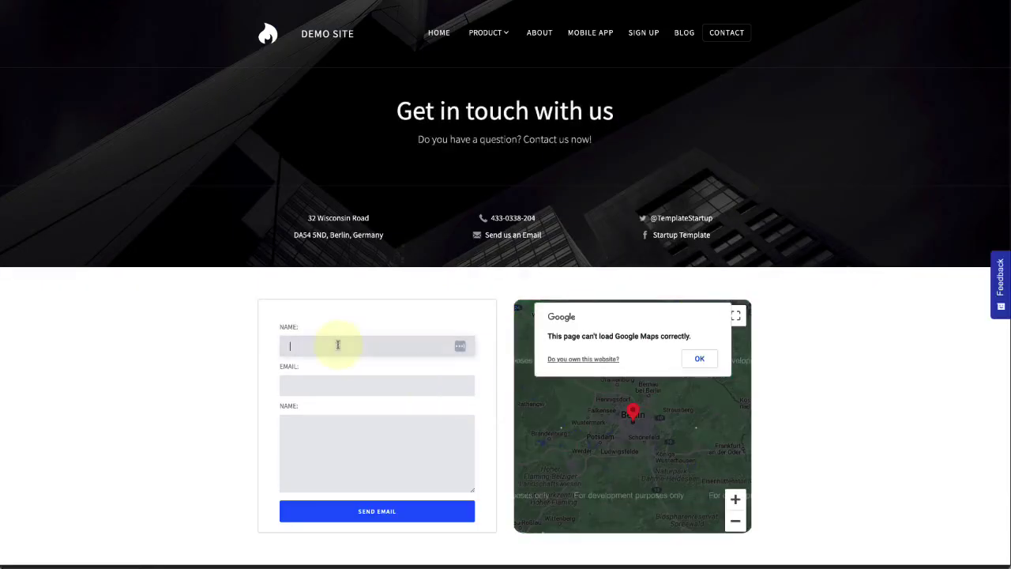
{"action": "type", "text": "Adrian"}
{"action": "key", "text": "Tab"}
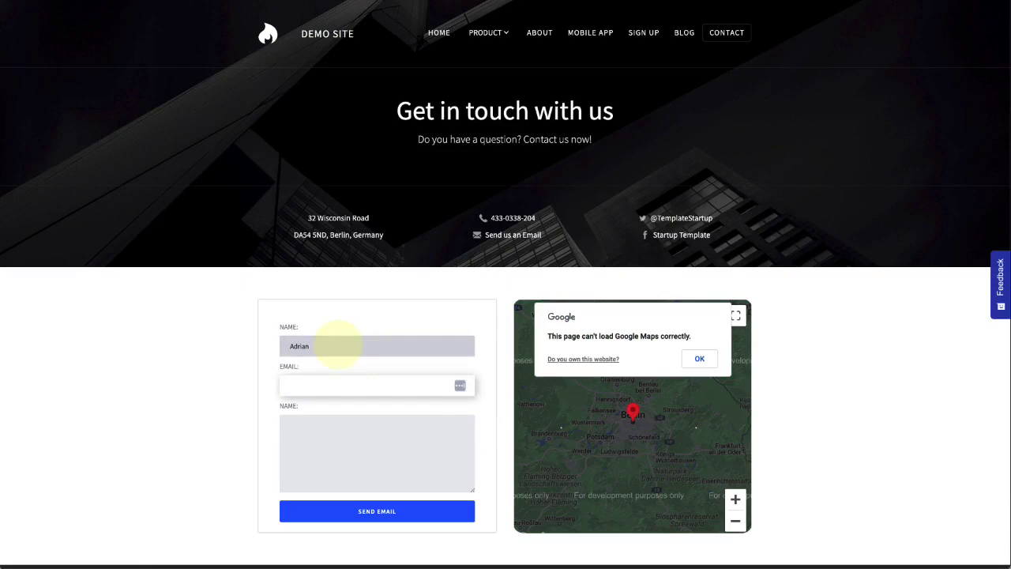
{"action": "type", "text": "email@example.com"}
{"action": "key", "text": "Tab"}
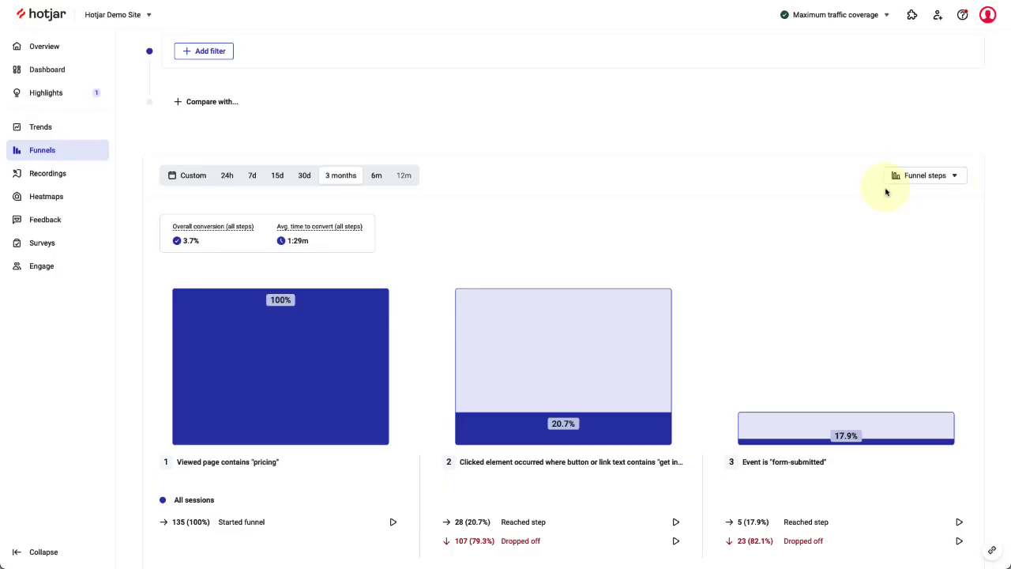
- Add a Country is 'United Kingdom' filter to the funnel, giving 6.7% overall conversion
{"action": "left_click", "coordinate": [209, 51]}
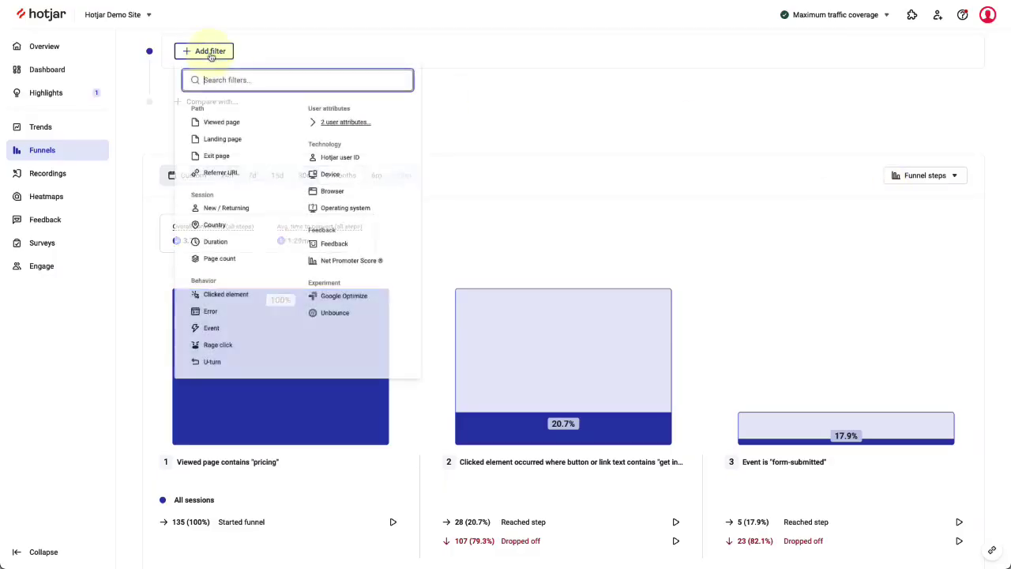
{"action": "left_click", "coordinate": [224, 225]}
{"action": "left_click", "coordinate": [269, 101]}
{"action": "type", "text": "Unite"}
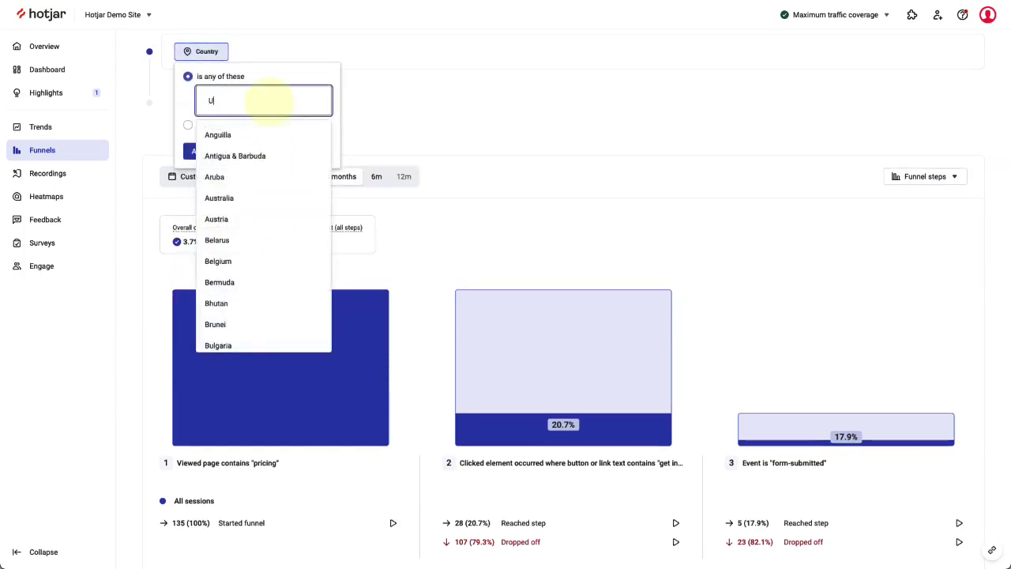
{"action": "left_click", "coordinate": [280, 154]}
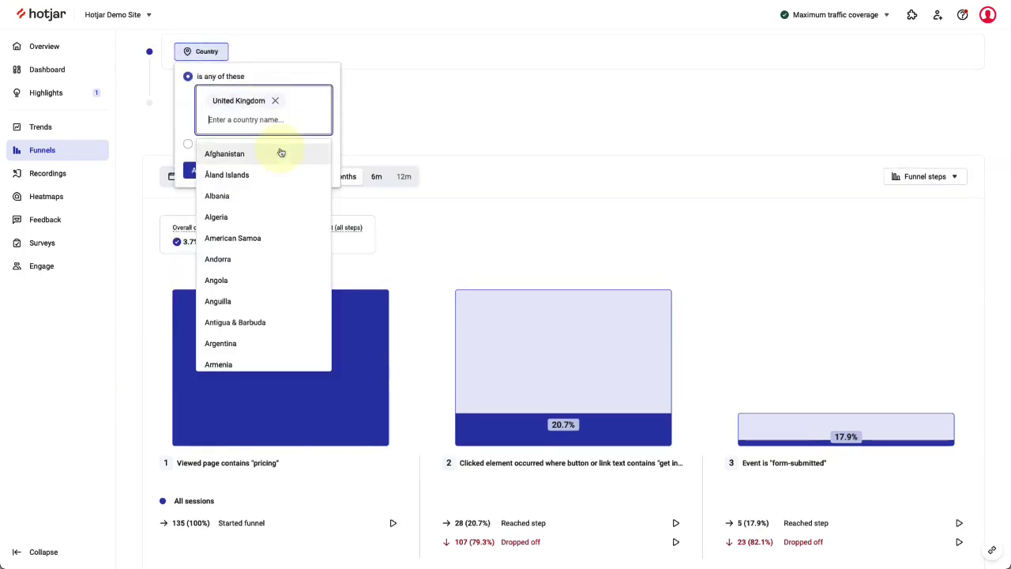
{"action": "left_click", "coordinate": [190, 170]}
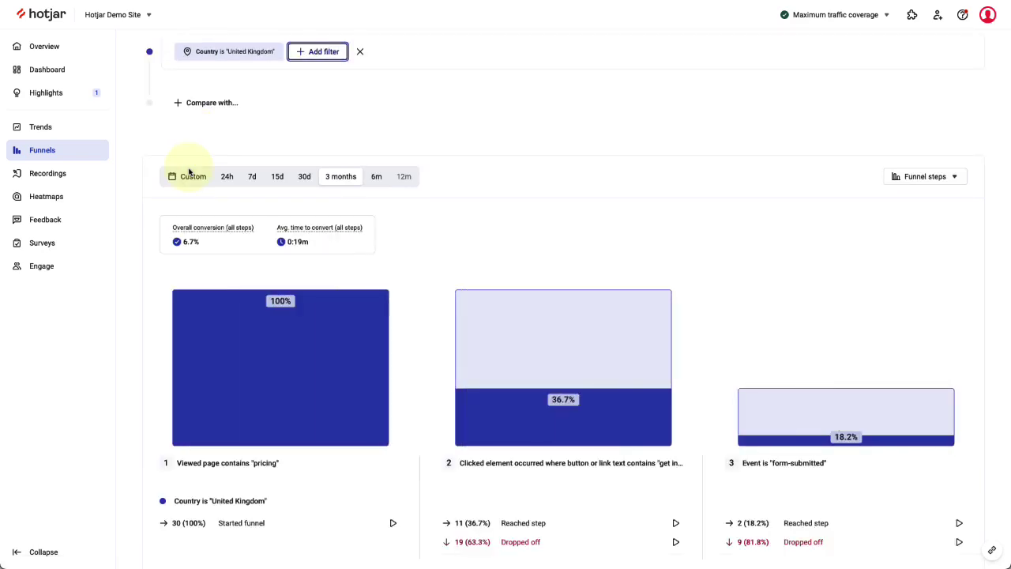
- Add a Country is 'France' comparison segment beside the UK one, showing 20% conversion
{"action": "left_click", "coordinate": [207, 102]}
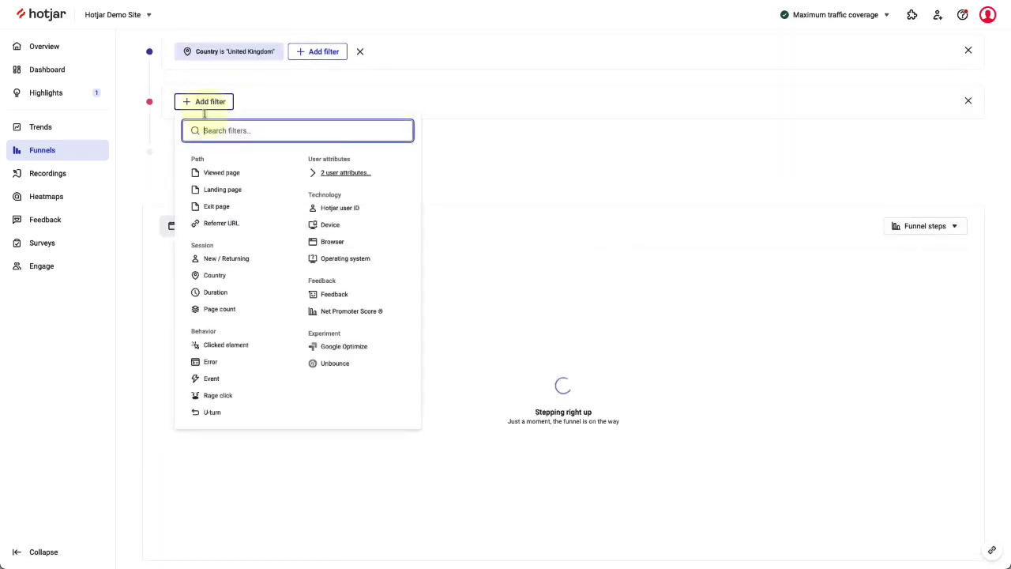
{"action": "left_click", "coordinate": [215, 275]}
{"action": "left_click", "coordinate": [262, 152]}
{"action": "type", "text": "F"}
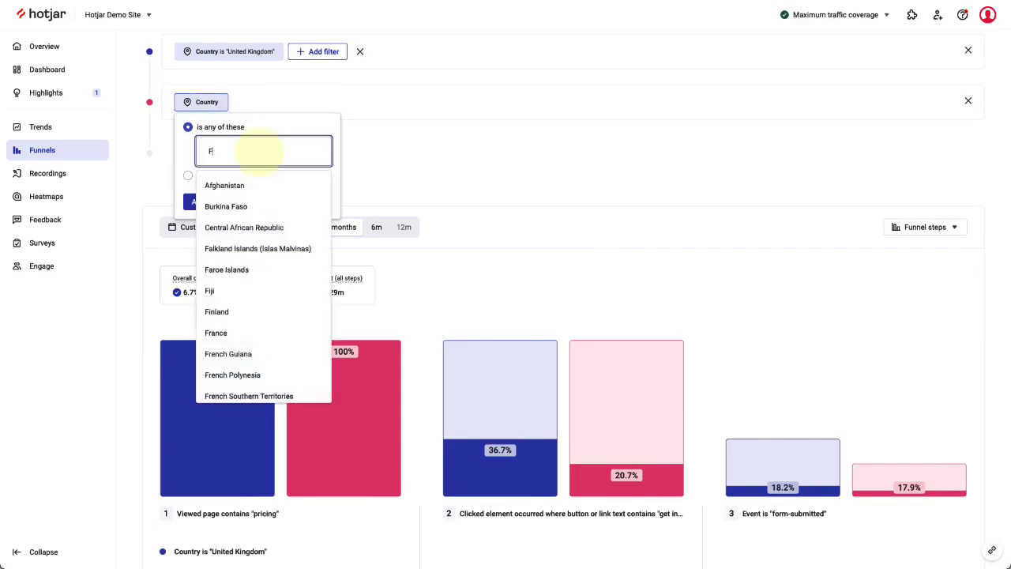
{"action": "type", "text": "ran"}
{"action": "left_click", "coordinate": [260, 188]}
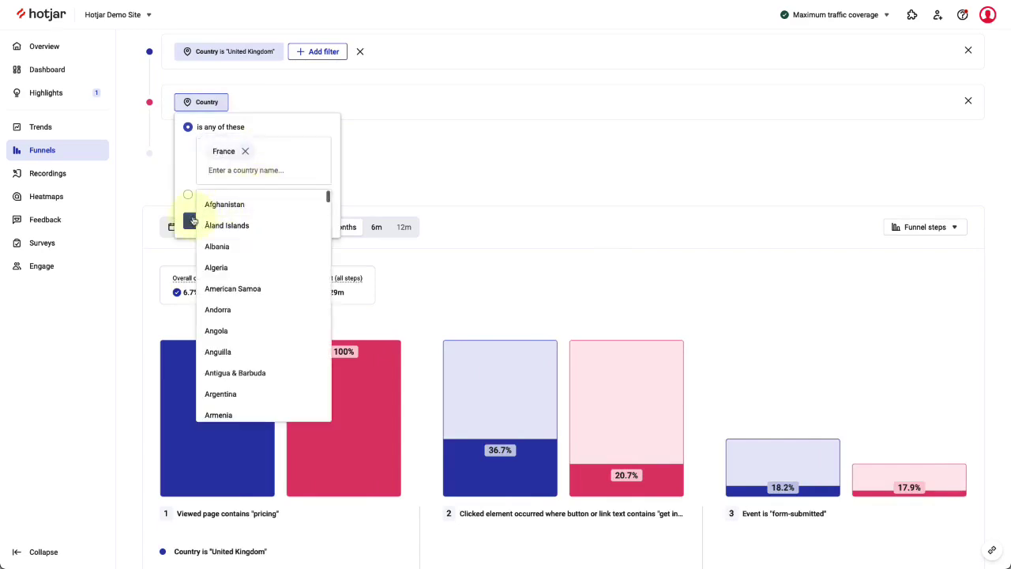
{"action": "left_click", "coordinate": [192, 221]}
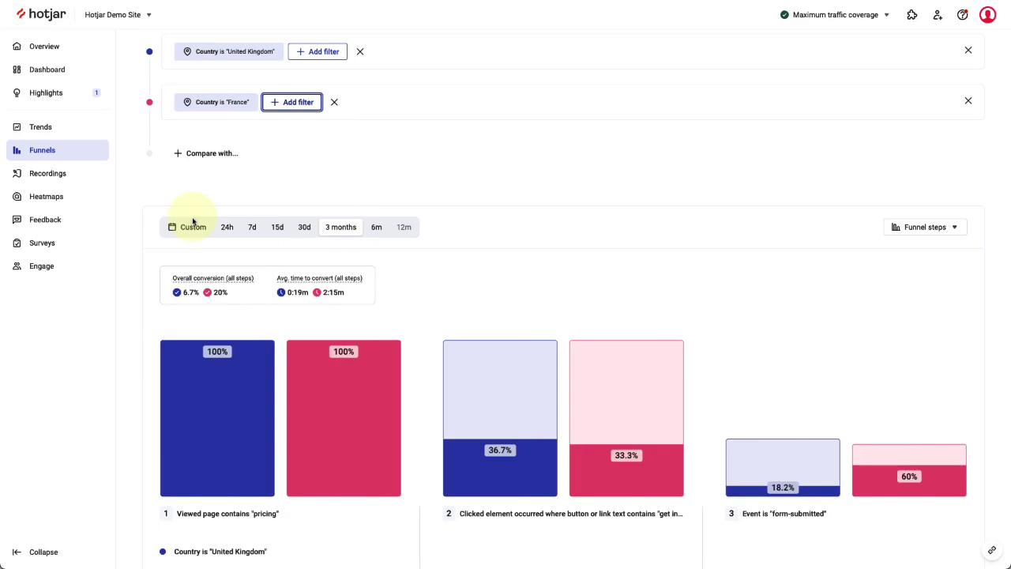
- Scroll down through the UK versus France funnel results
{"action": "scroll", "coordinate": [193, 221], "scroll_direction": "down", "scroll_amount": 2}
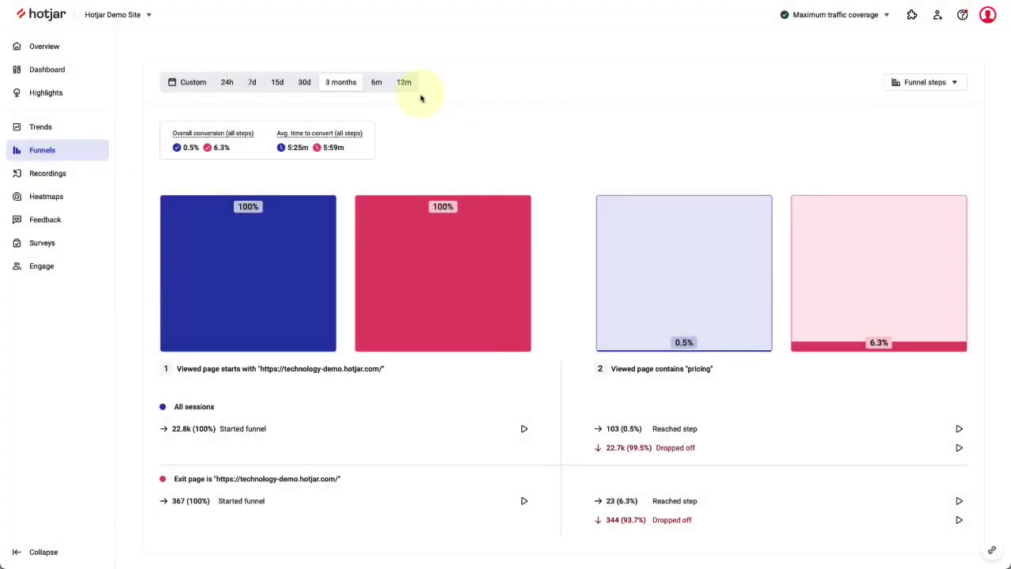
- Switch the funnel chart to Conversion over time, charting both segments across three months
{"action": "left_click", "coordinate": [941, 83]}
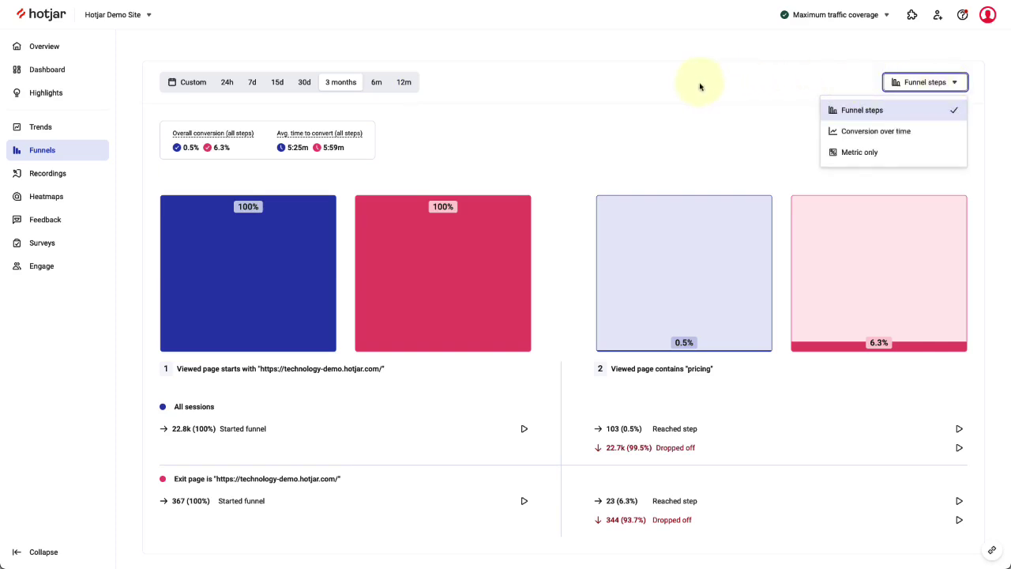
{"action": "left_click", "coordinate": [875, 131]}
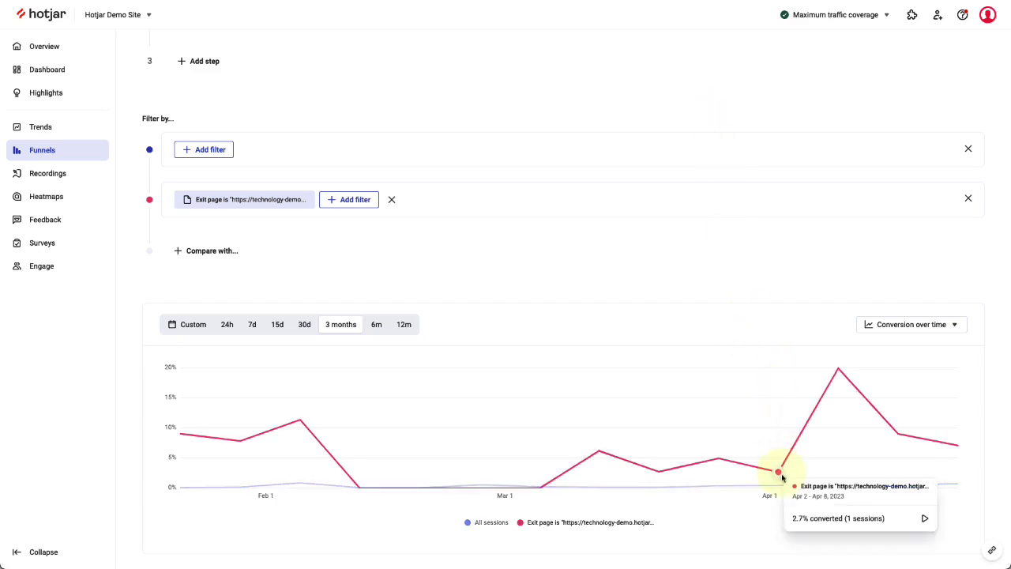
{"action": "mouse_move", "coordinate": [828, 404]}
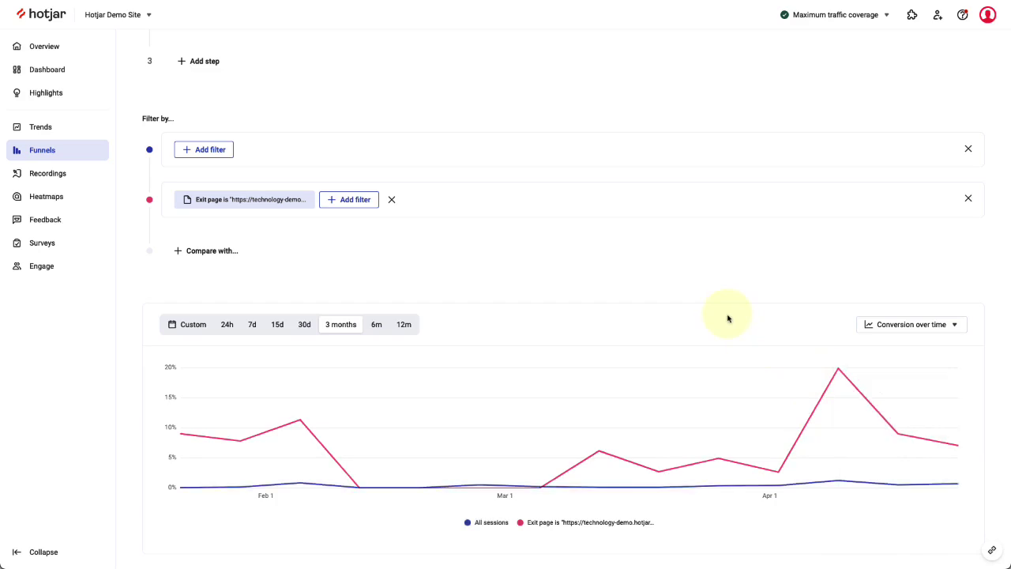
- Switch the funnel chart to Metric only, showing United Kingdom 6.7% against France 20%
{"action": "left_click", "coordinate": [886, 324]}
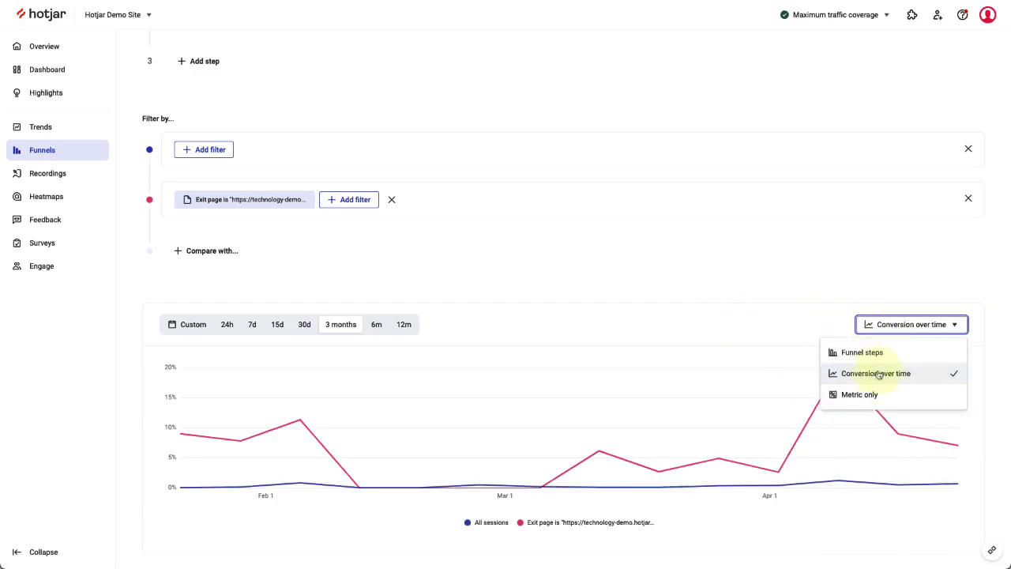
{"action": "left_click", "coordinate": [875, 394]}
{"action": "scroll", "coordinate": [848, 372], "scroll_direction": "down", "scroll_amount": 2}
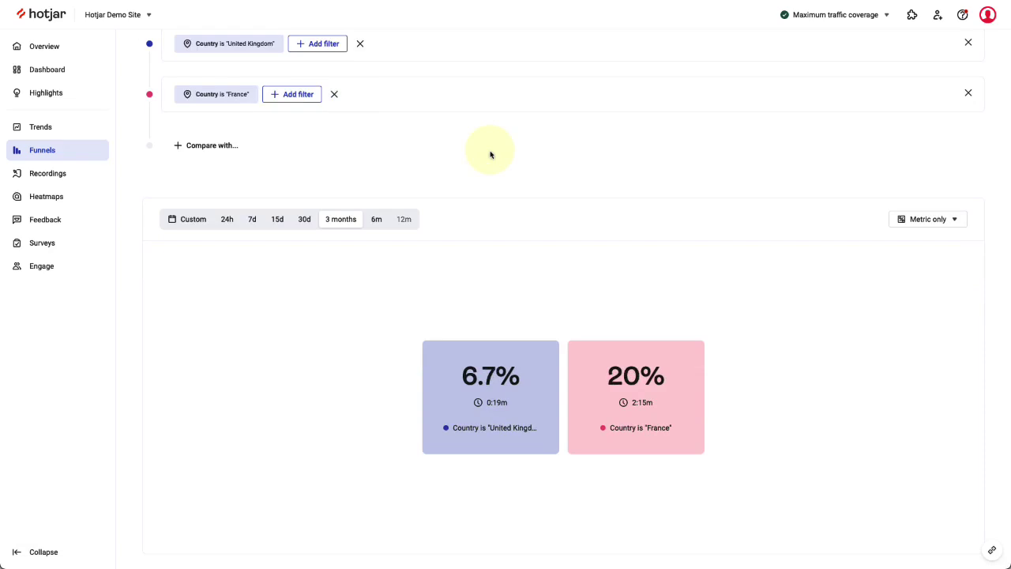
{"action": "scroll", "coordinate": [490, 155], "scroll_direction": "up", "scroll_amount": 5}
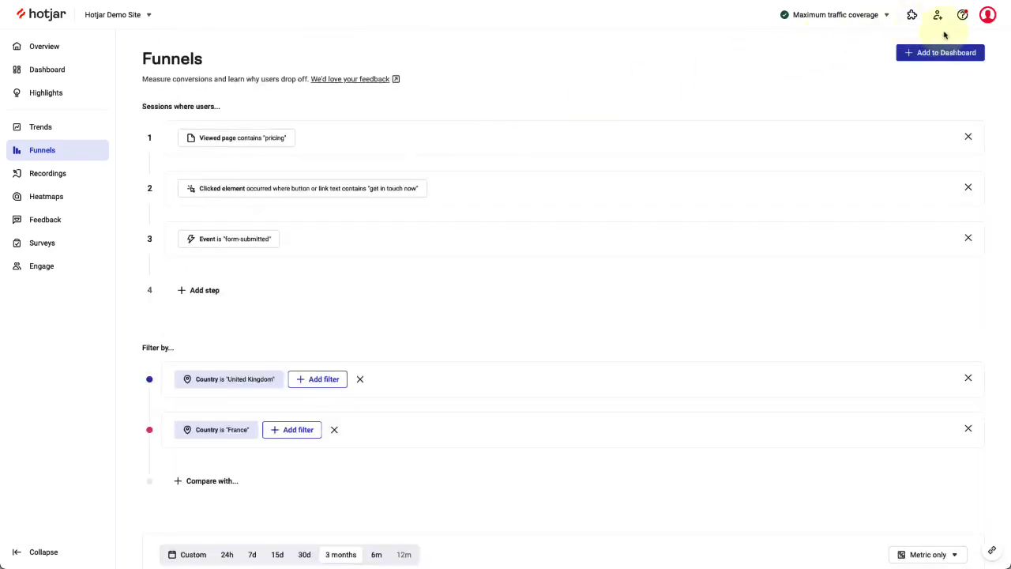
- Add the funnel to the dashboard as a widget named 'Contacts via the Pricing page'
{"action": "left_click", "coordinate": [943, 56]}
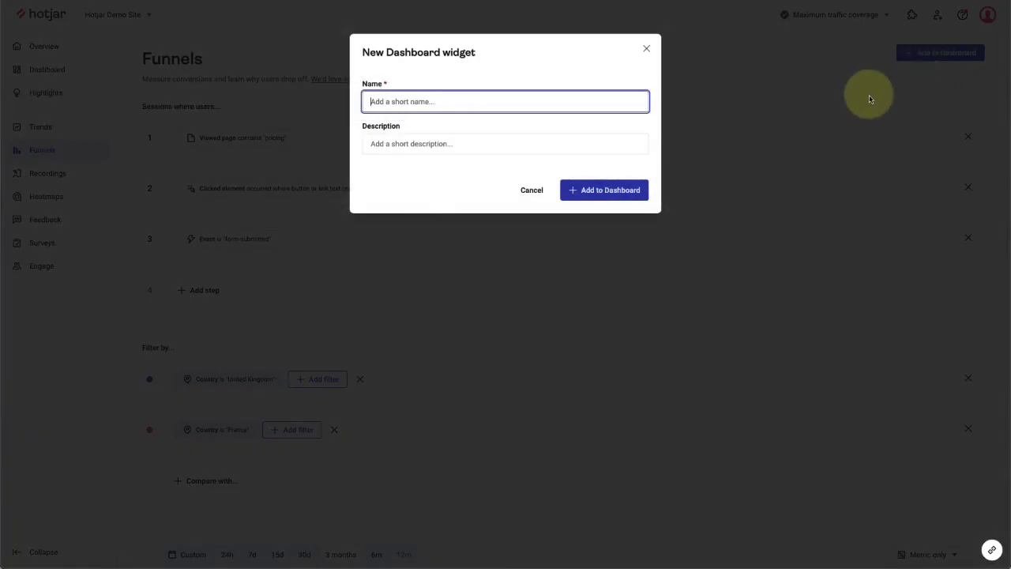
{"action": "type", "text": "Contacts via the Pricing page"}
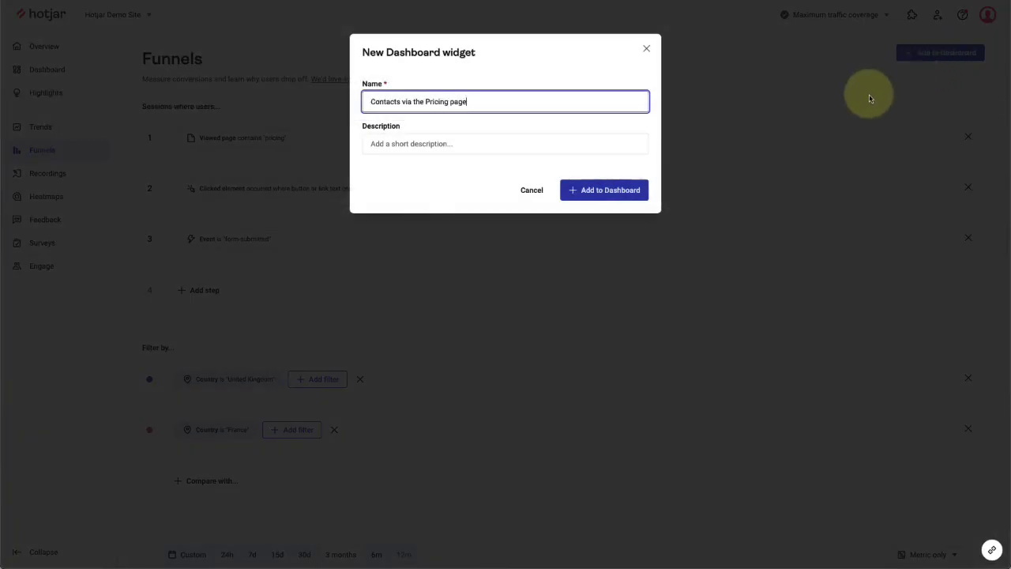
{"action": "left_click", "coordinate": [613, 191]}
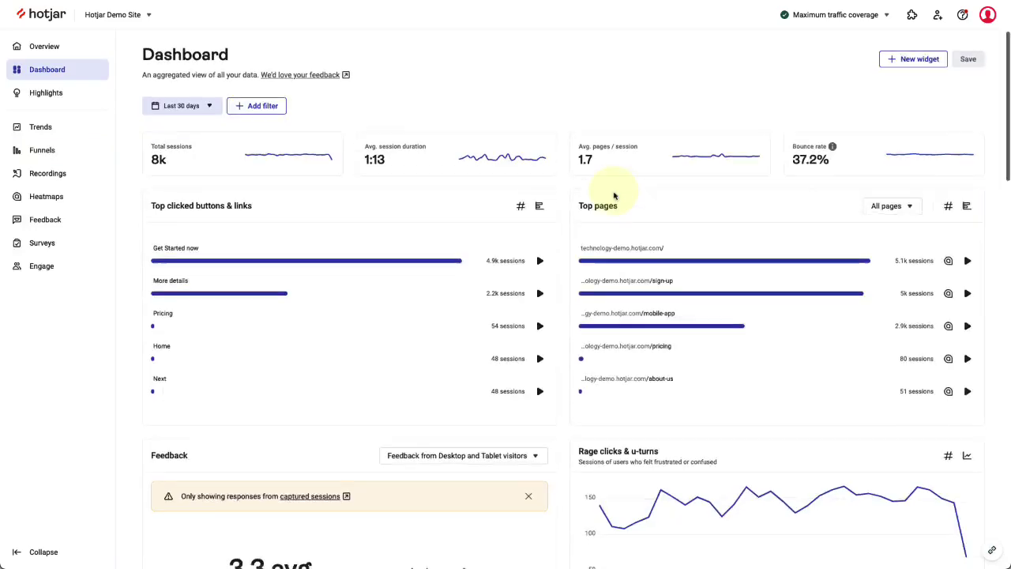
- Set the dashboard widget to Funnel steps bars, showing UK 8.7% versus France 20%
{"action": "scroll", "coordinate": [600, 194], "scroll_direction": "down", "scroll_amount": 15}
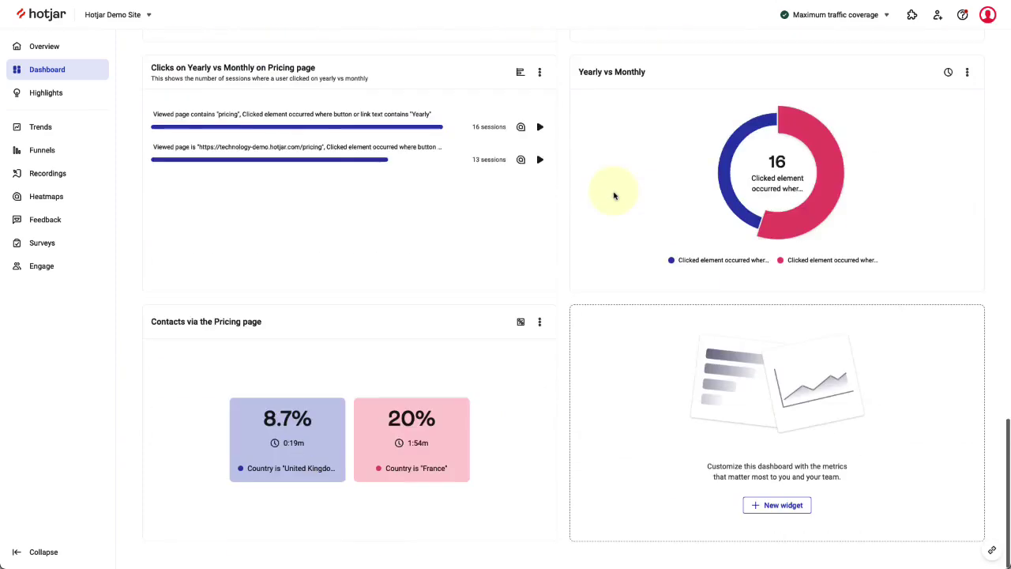
{"action": "left_click", "coordinate": [520, 322]}
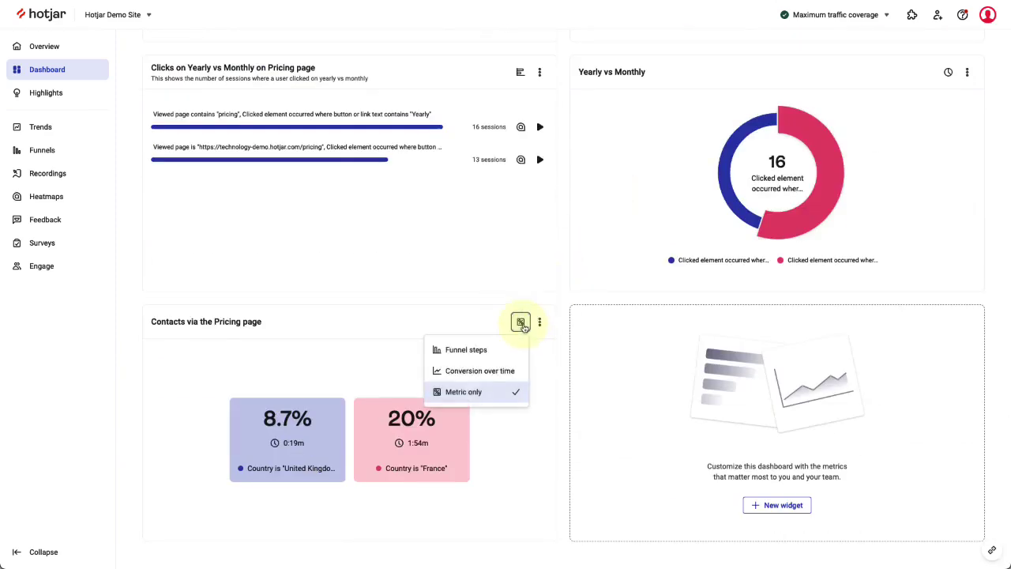
{"action": "left_click", "coordinate": [495, 375]}
{"action": "left_click", "coordinate": [520, 322]}
{"action": "left_click", "coordinate": [509, 345]}
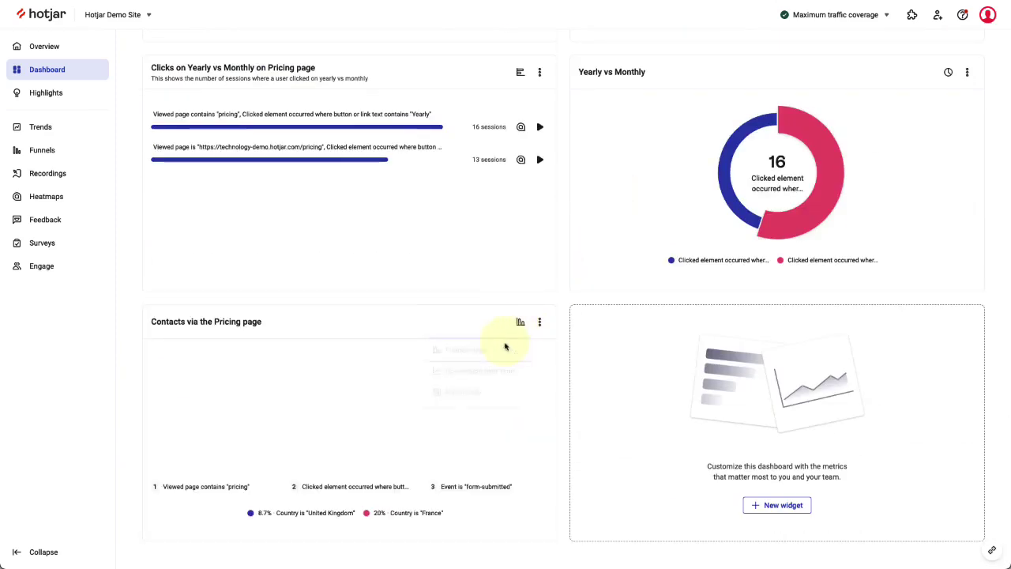